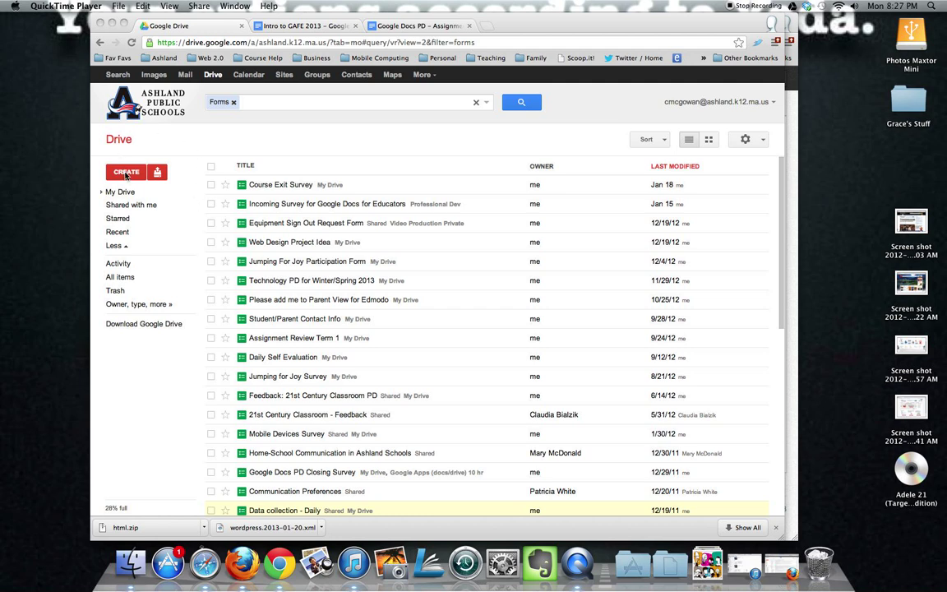
# Create a new blank form in Google Drive.
pyautogui.click(126, 173)
pyautogui.click(125, 174)
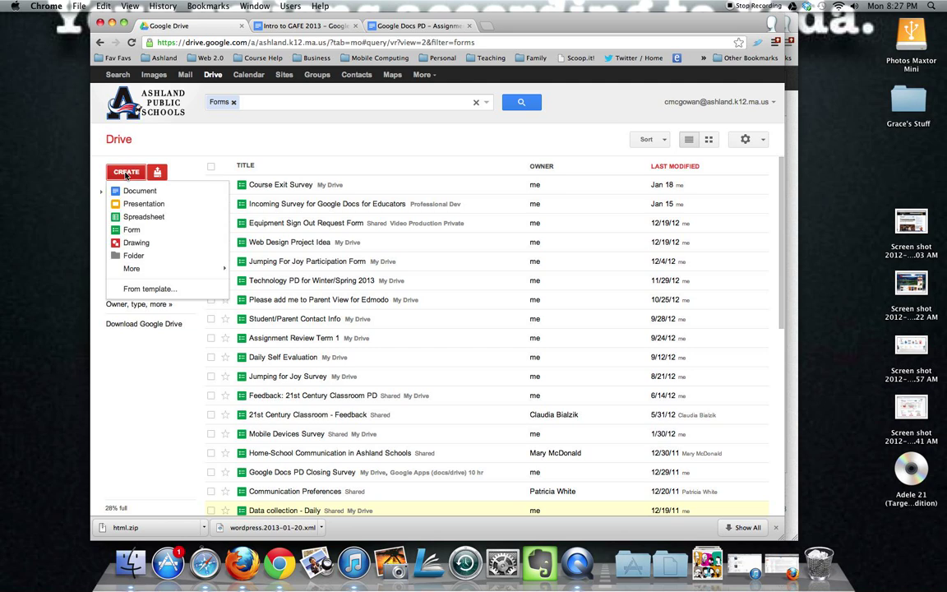
pyautogui.click(129, 233)
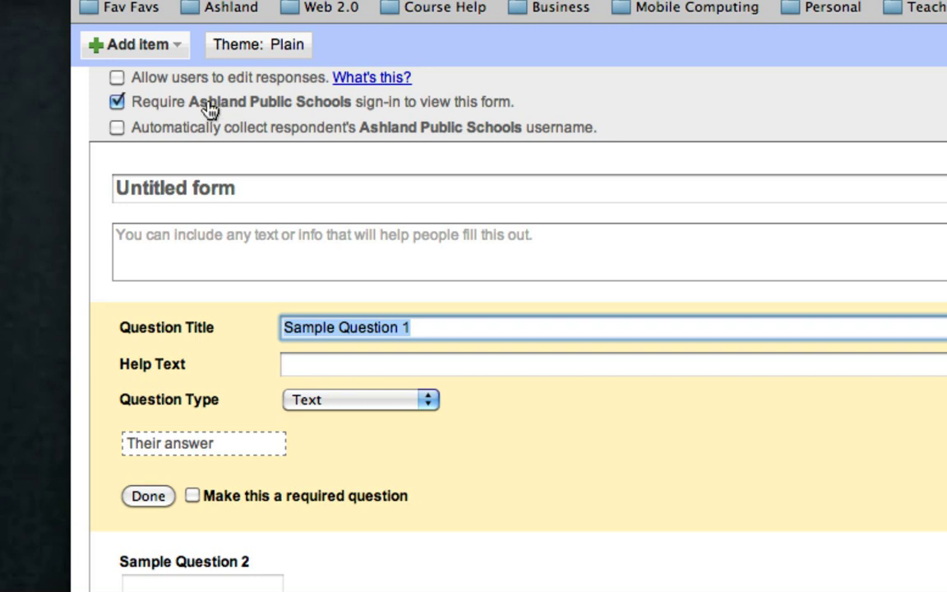
# Replace the untitled form's title with "Test Survey".
pyautogui.click(194, 186)
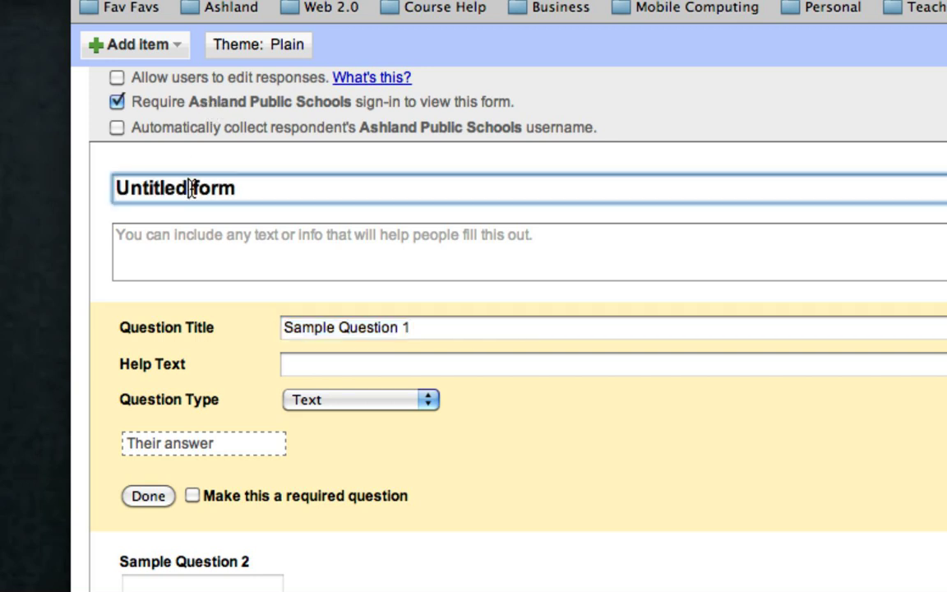
pyautogui.moveTo(248, 188); pyautogui.dragTo(105, 190)
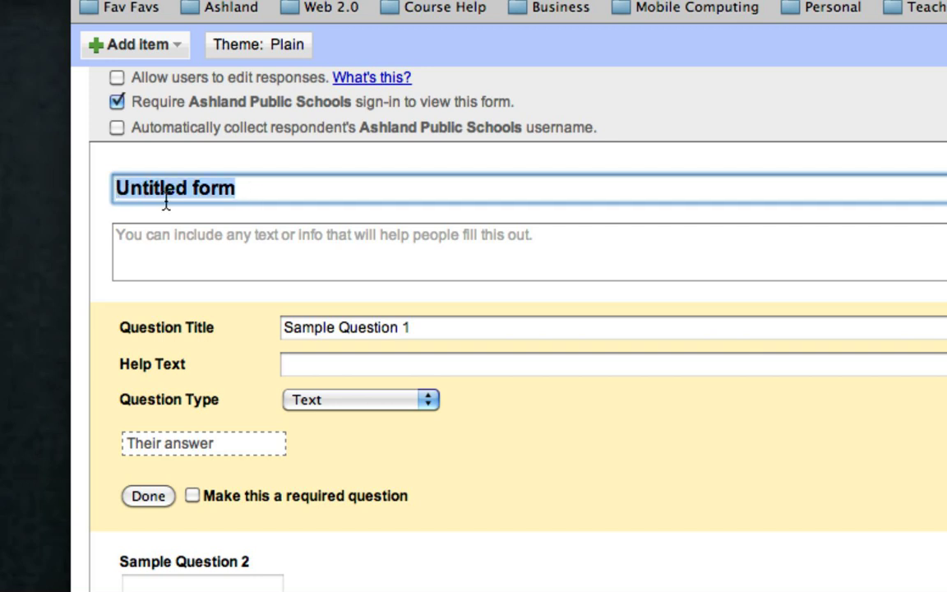
pyautogui.press('BackSpace')
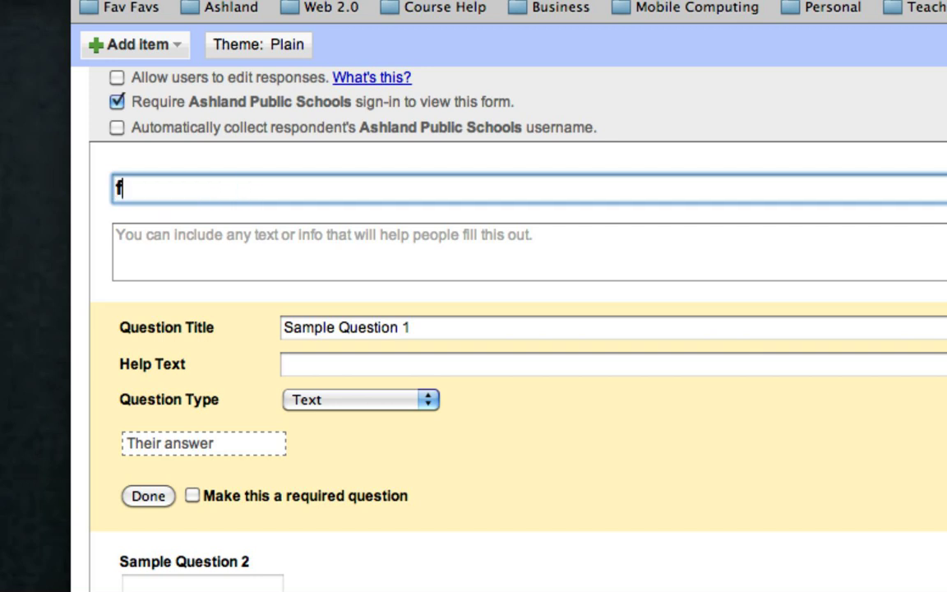
pyautogui.write('Test Survey')
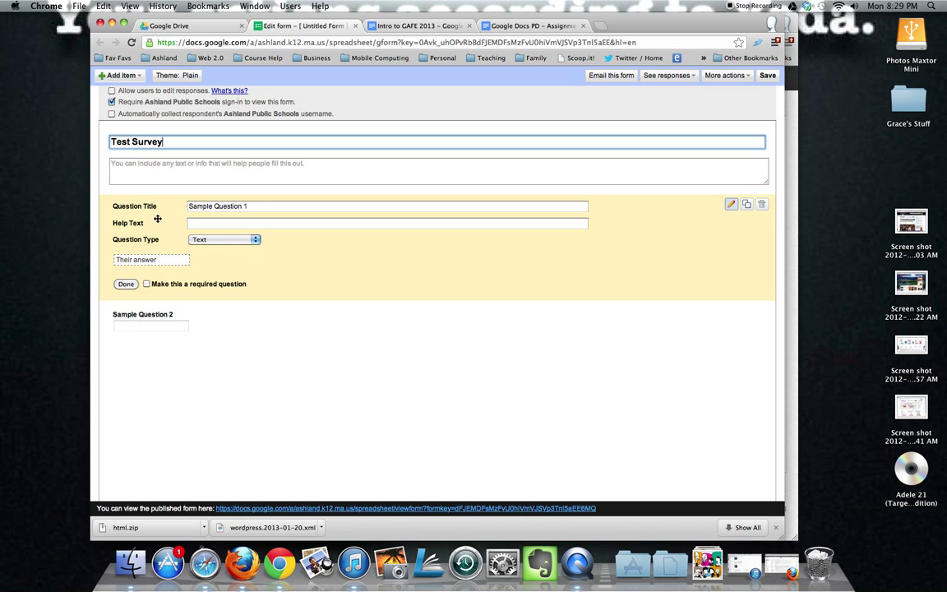
# Title the first question "Your Name", keep its type as Text, make it required and finish editing it.
pyautogui.moveTo(246, 206); pyautogui.dragTo(152, 207)
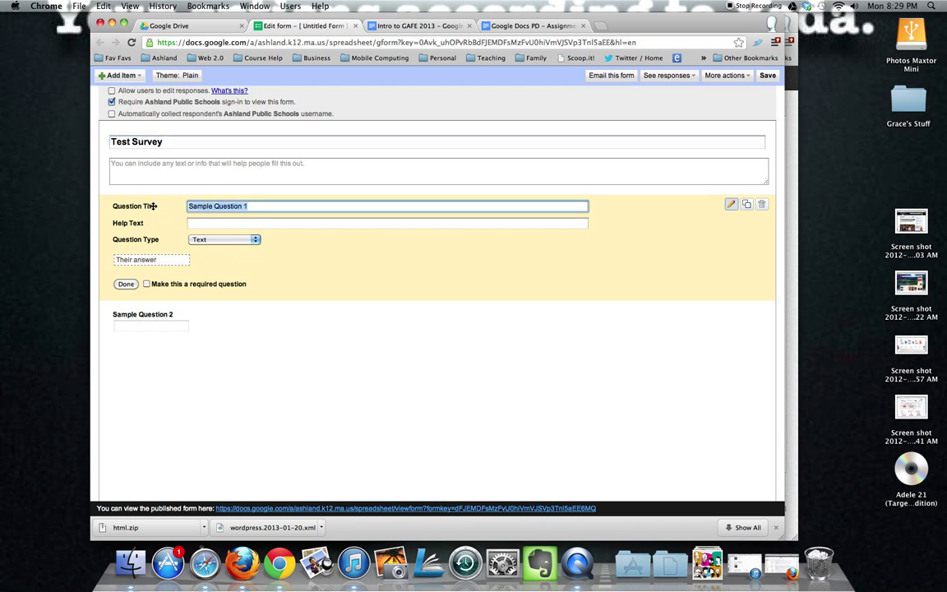
pyautogui.write('Your Name')
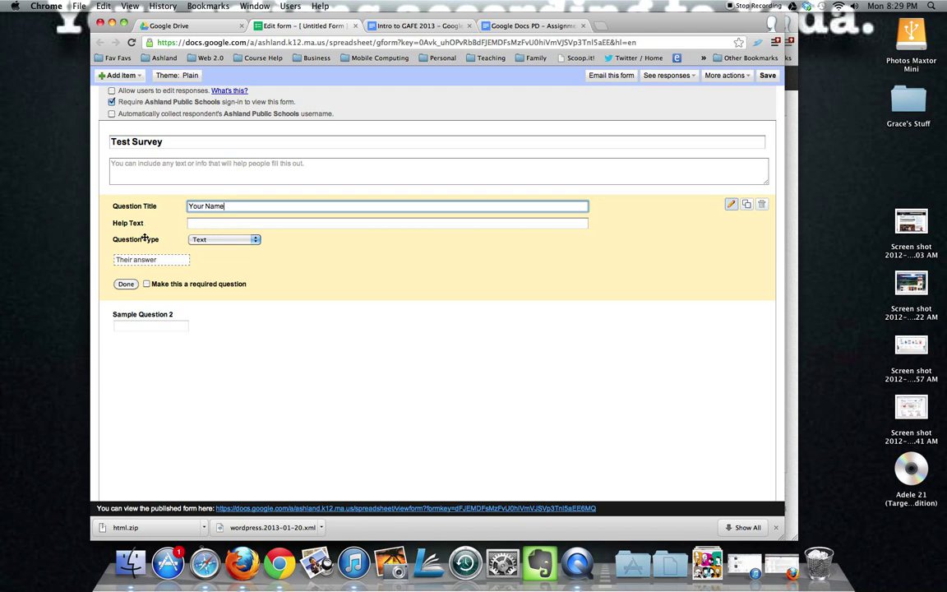
pyautogui.click(256, 240)
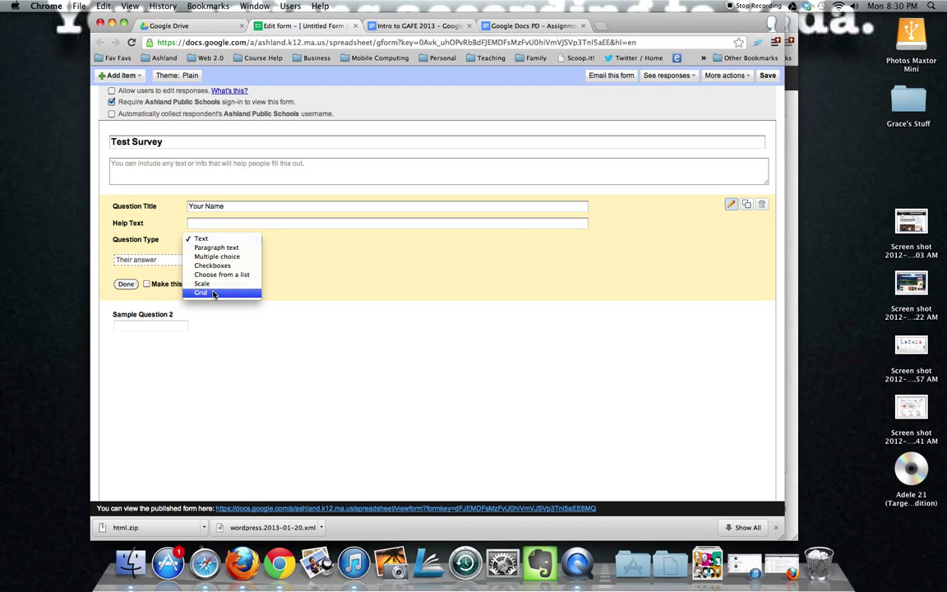
pyautogui.click(282, 322)
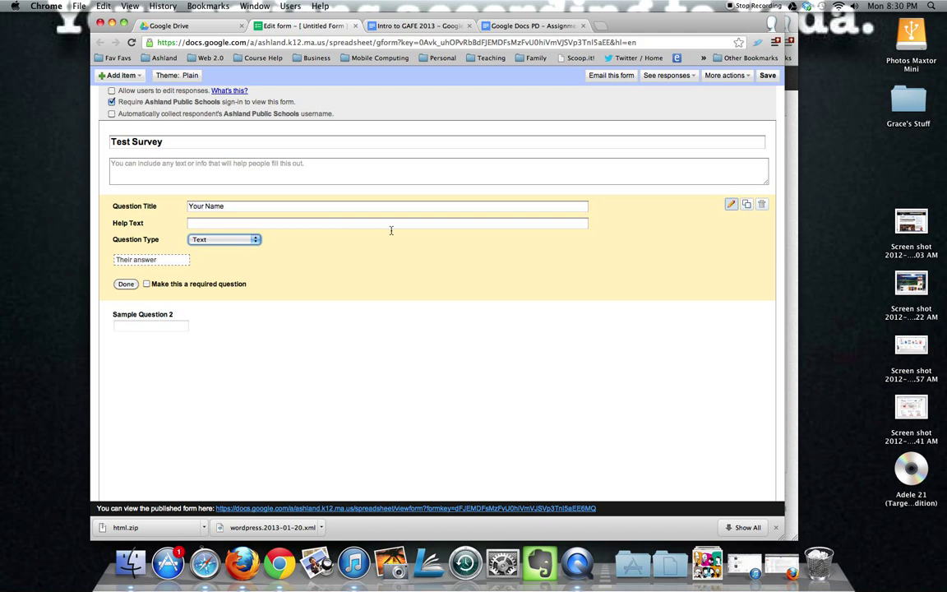
pyautogui.click(148, 283)
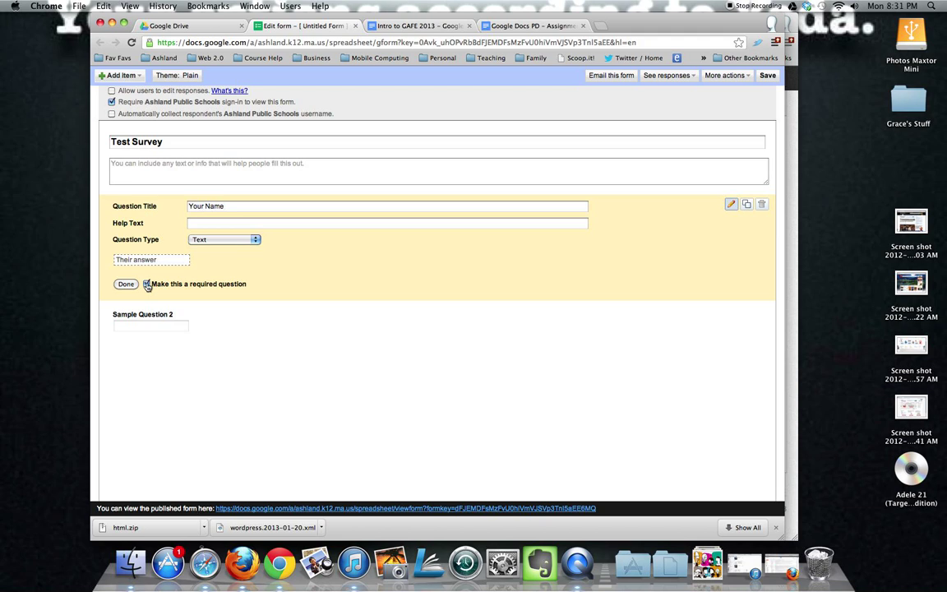
pyautogui.click(126, 283)
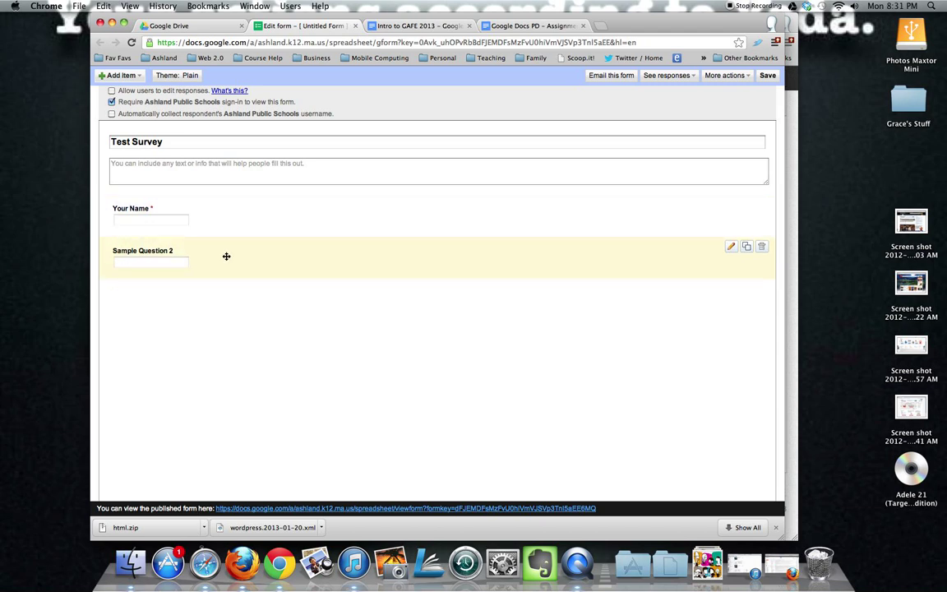
# Retitle the second sample question "How was your experience in this class?" and set its question type to Scale.
pyautogui.click(730, 246)
pyautogui.moveTo(323, 249); pyautogui.dragTo(177, 248)
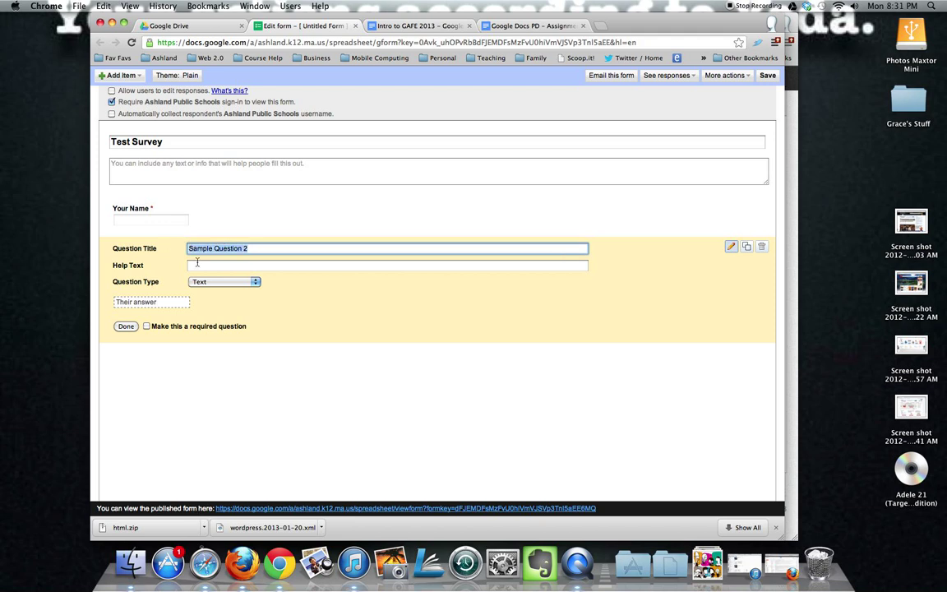
pyautogui.write('How was your experience in t')
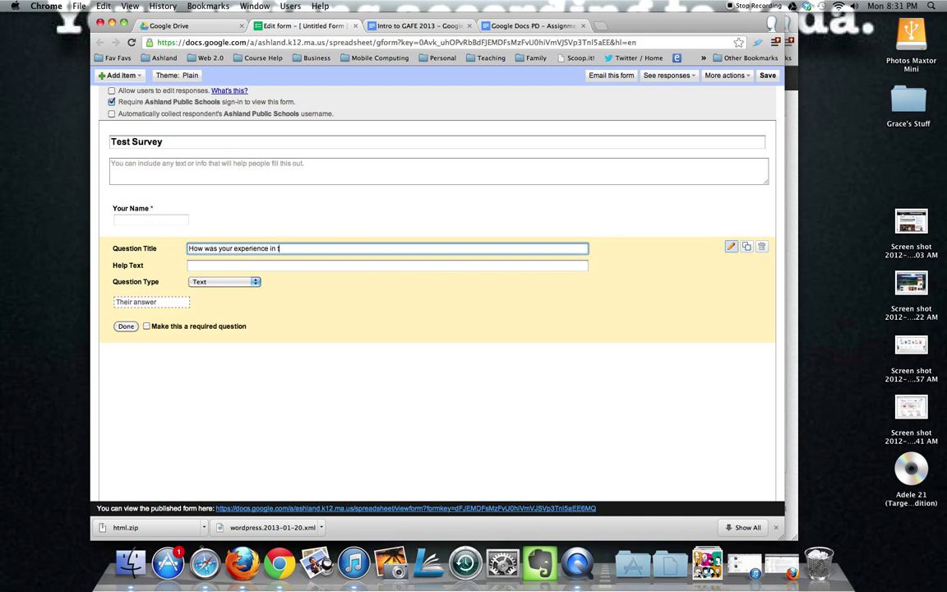
pyautogui.write('his class?')
pyautogui.click(217, 281)
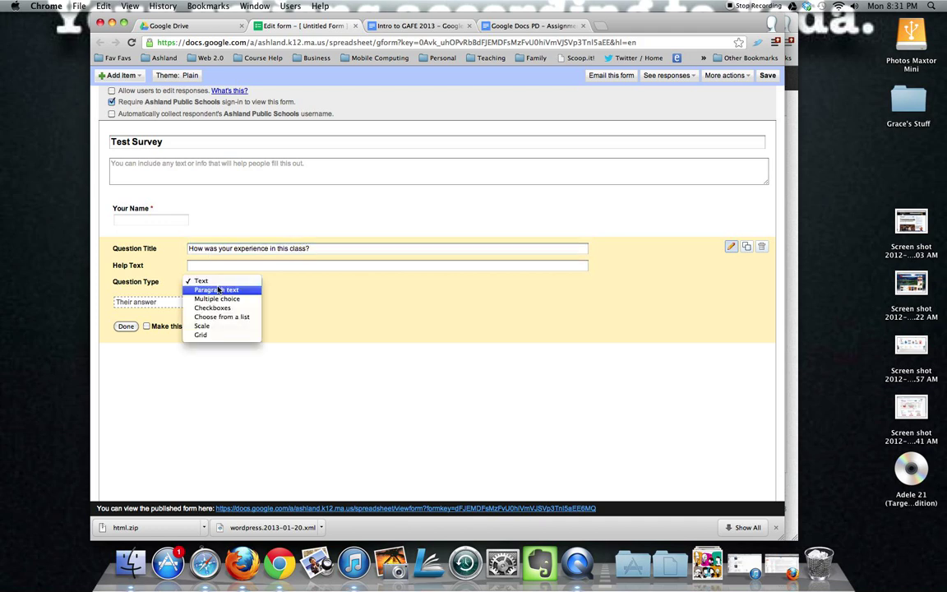
pyautogui.click(207, 325)
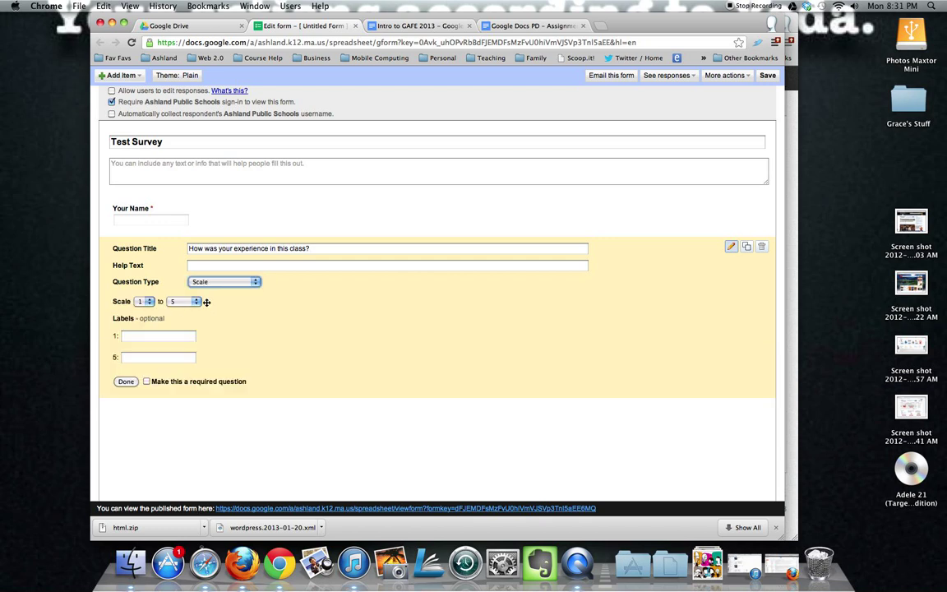
# Label scale value 1 "Awful" and value 5 "Wonderful", make the question required and finish editing it.
pyautogui.click(134, 336)
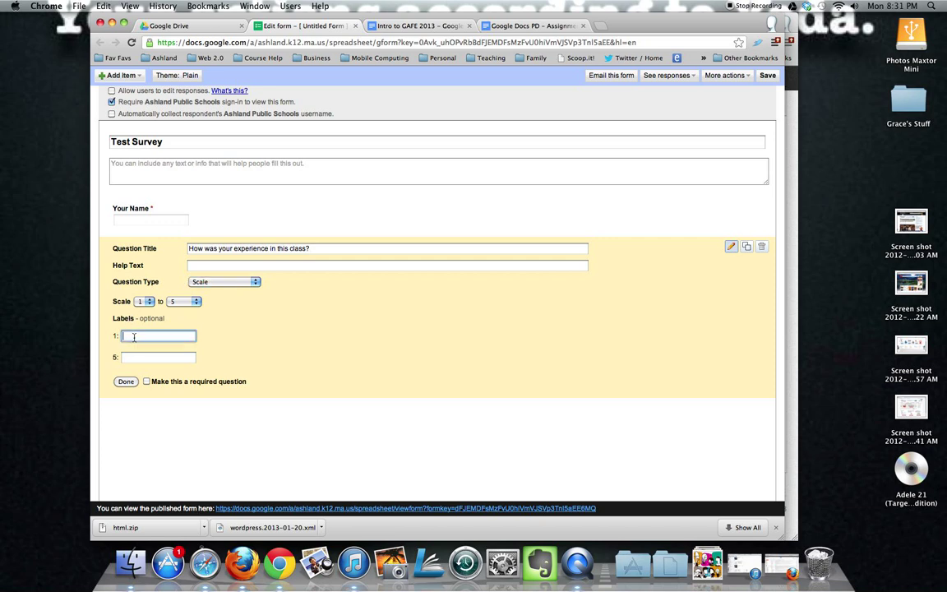
pyautogui.write('Awful')
pyautogui.click(128, 358)
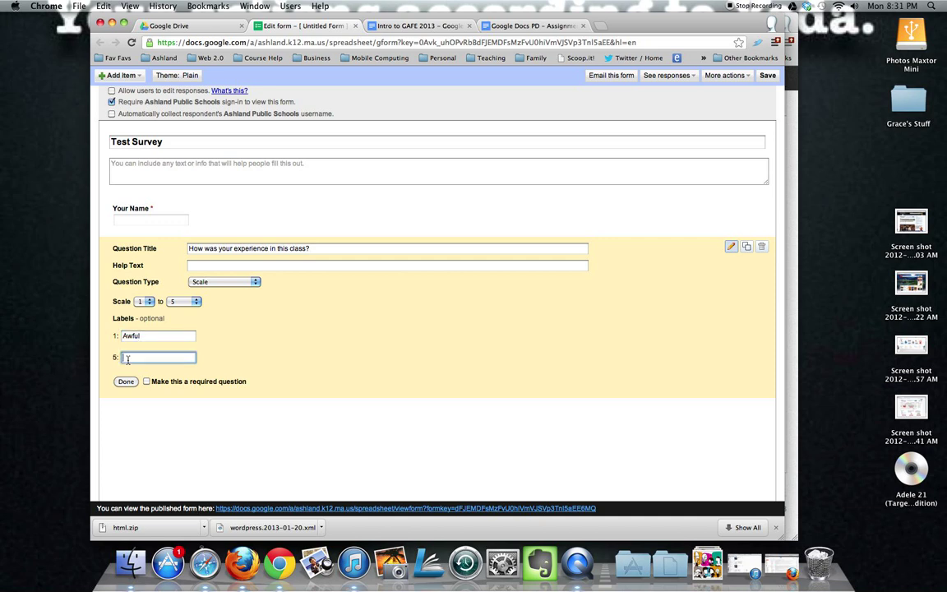
pyautogui.write('Wonderful')
pyautogui.click(148, 382)
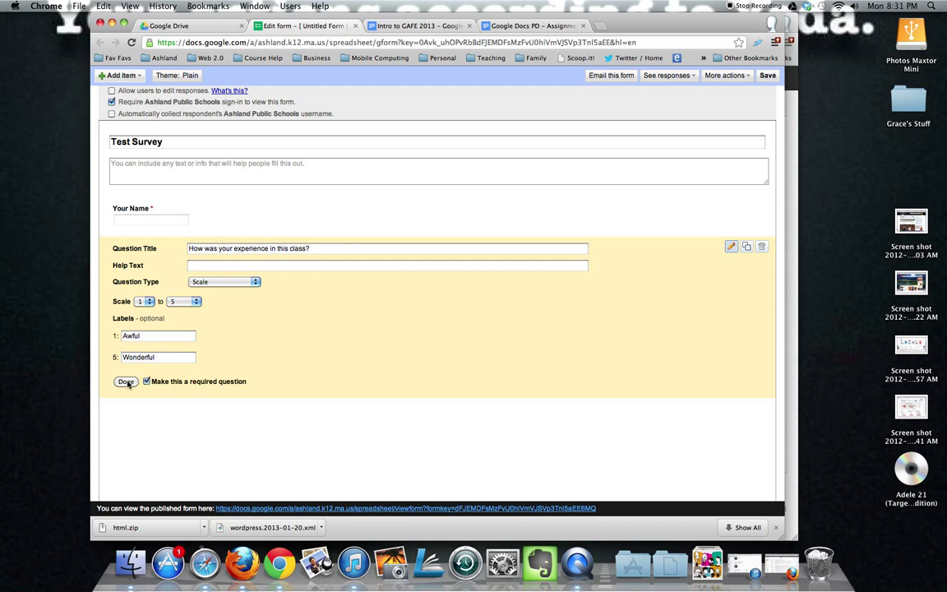
pyautogui.click(126, 381)
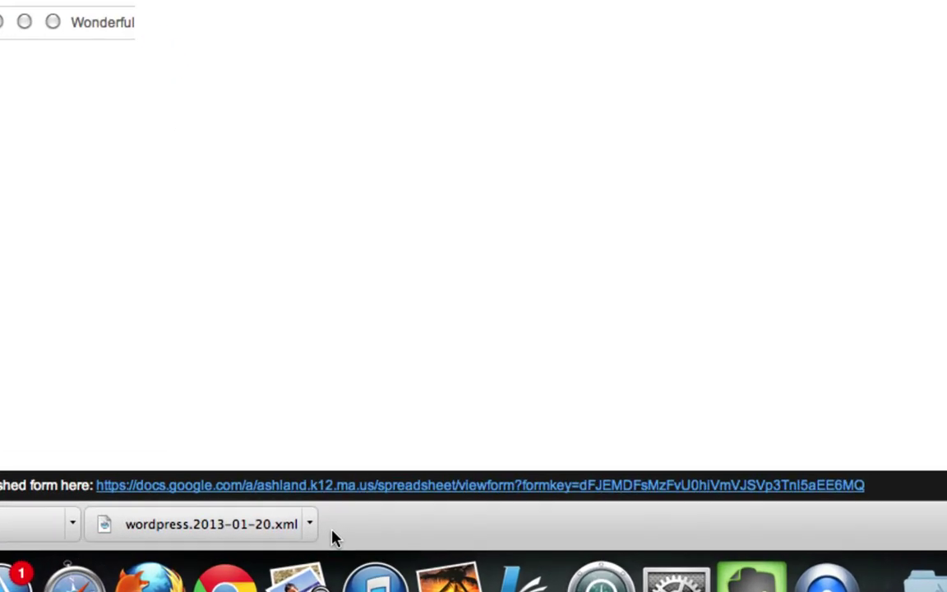
# Copy the published form's link address and open it in a new browser tab.
pyautogui.rightClick(441, 483)
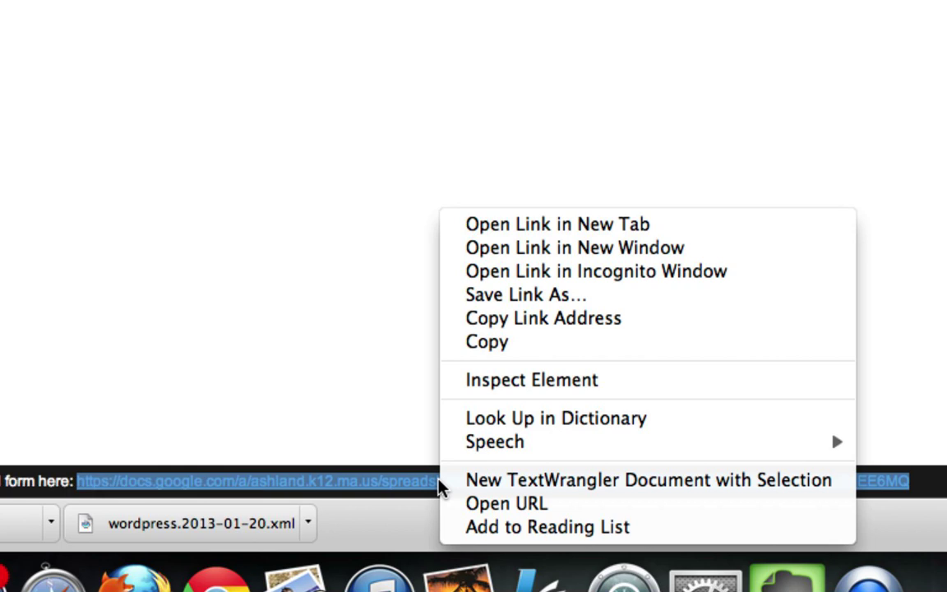
pyautogui.click(484, 319)
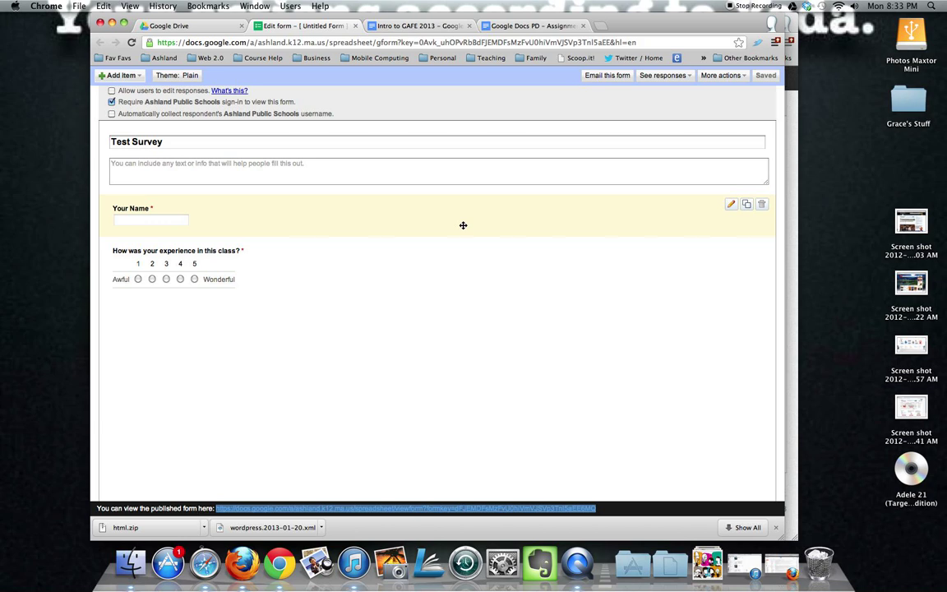
pyautogui.click(599, 26)
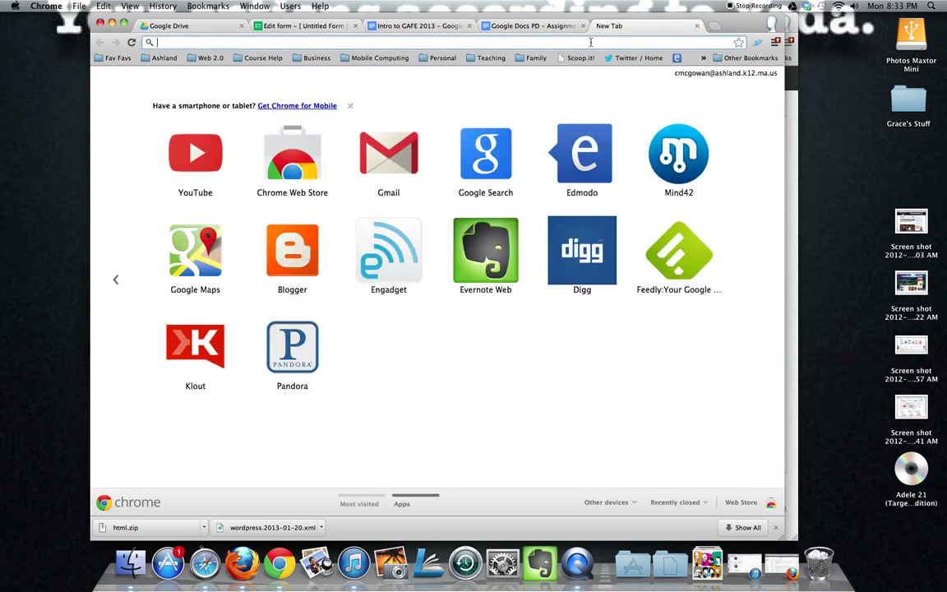
pyautogui.press('super+v')
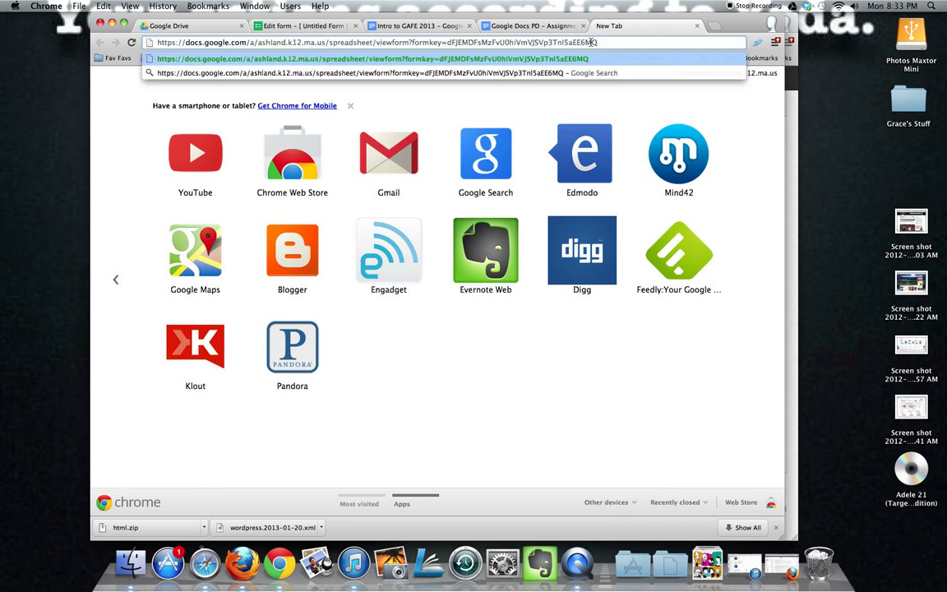
pyautogui.press('Return')
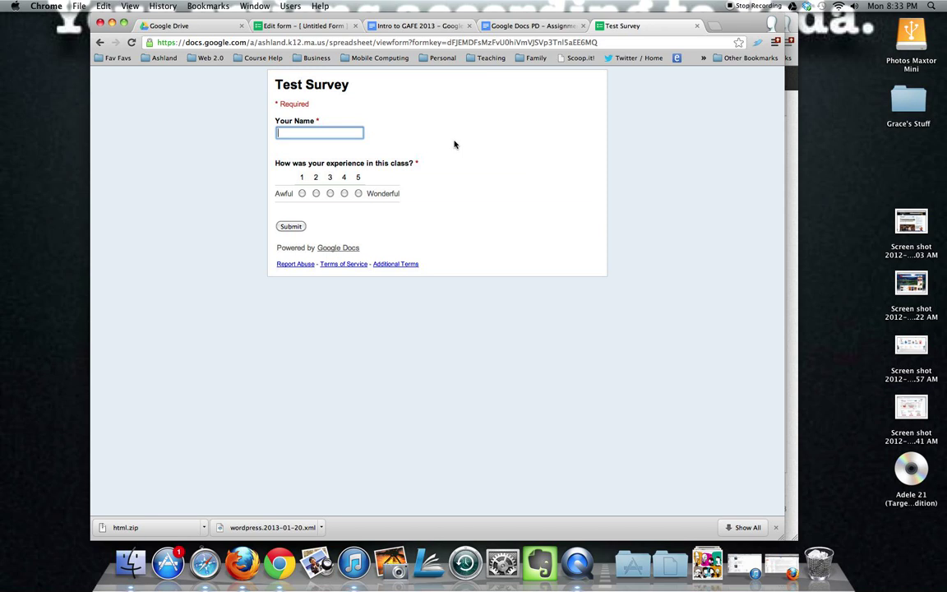
# Submit a test response with the respondent's first name and an experience rating of 4, and close the live form.
pyautogui.write('Chad')
pyautogui.click(344, 193)
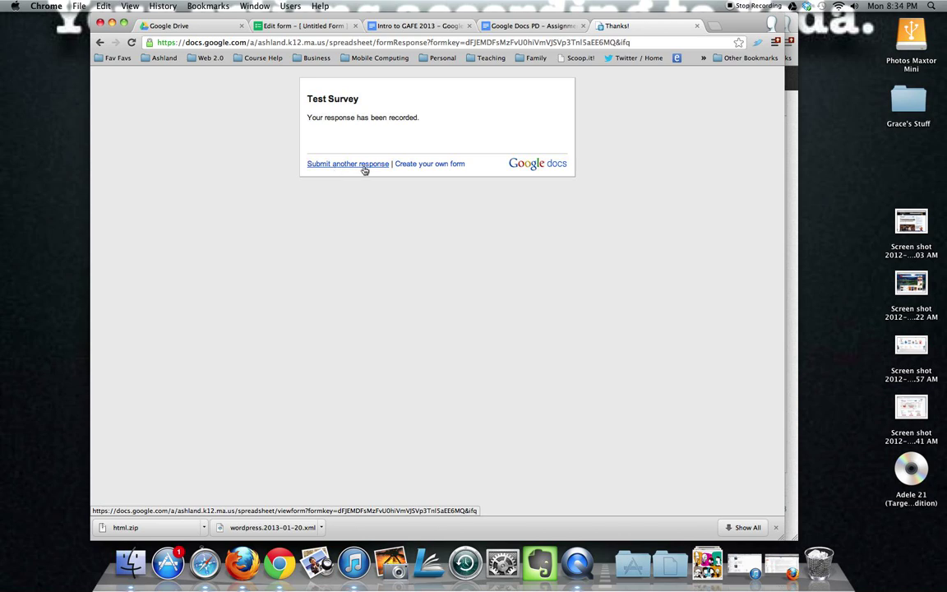
pyautogui.click(697, 27)
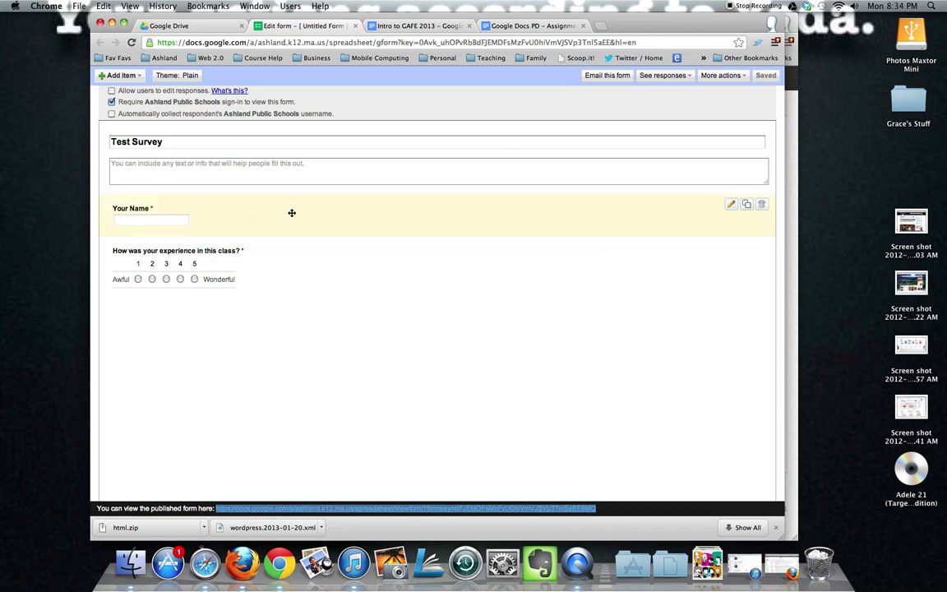
pyautogui.click(685, 76)
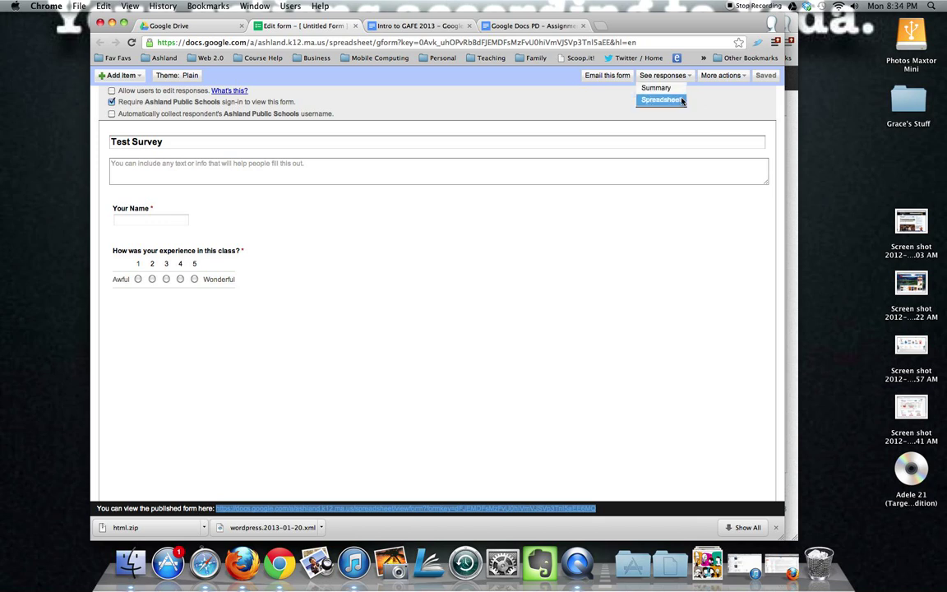
pyautogui.click(728, 76)
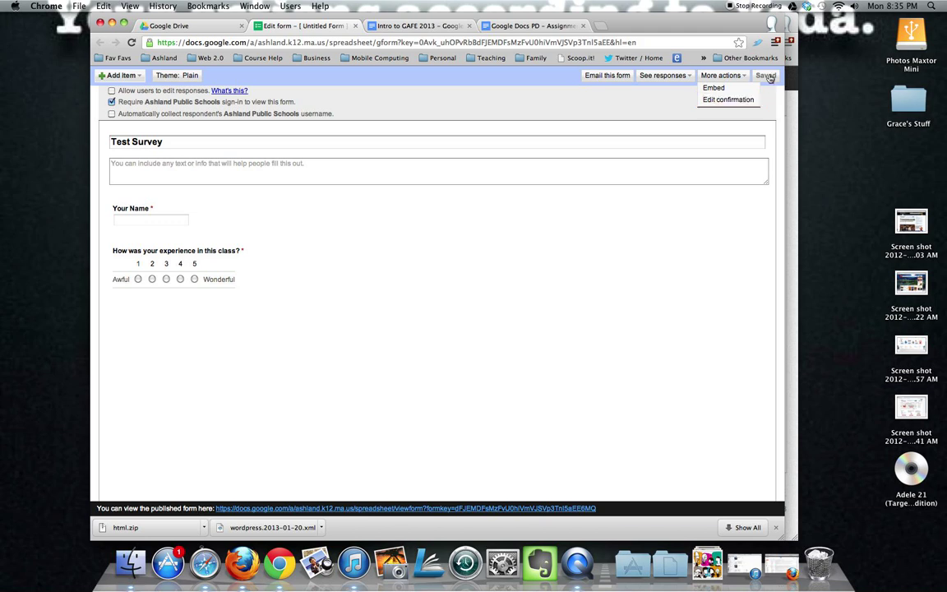
pyautogui.click(690, 82)
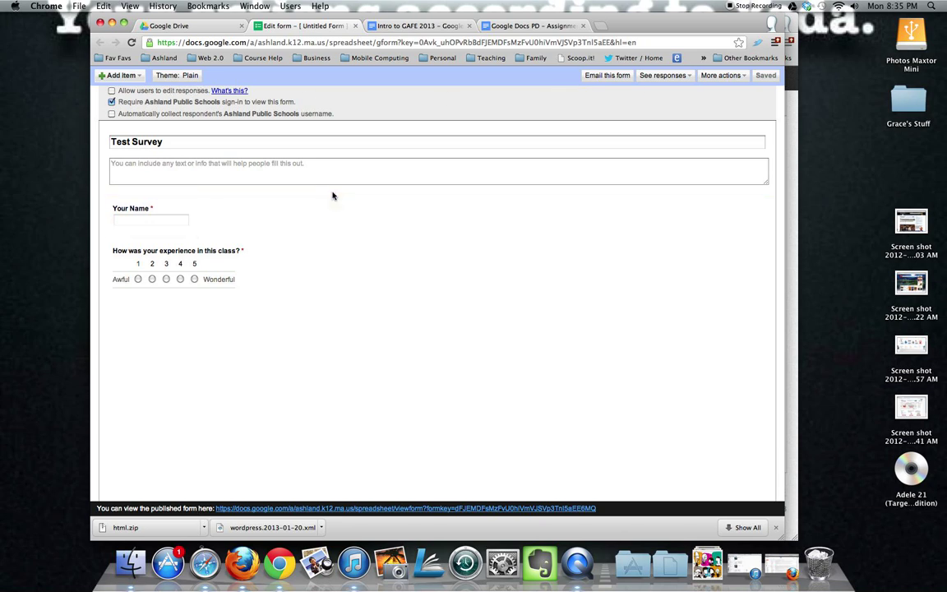
# Open the spreadsheet of the form's responses to examine the submitted answers.
pyautogui.click(654, 76)
pyautogui.click(653, 100)
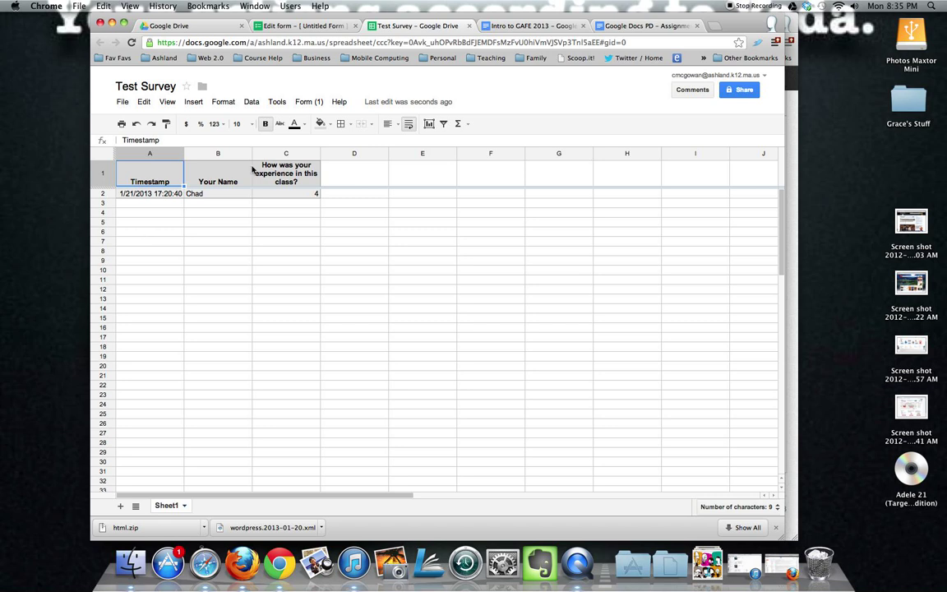
# Return to the form editor and view the summary of responses, including the charts.
pyautogui.click(271, 27)
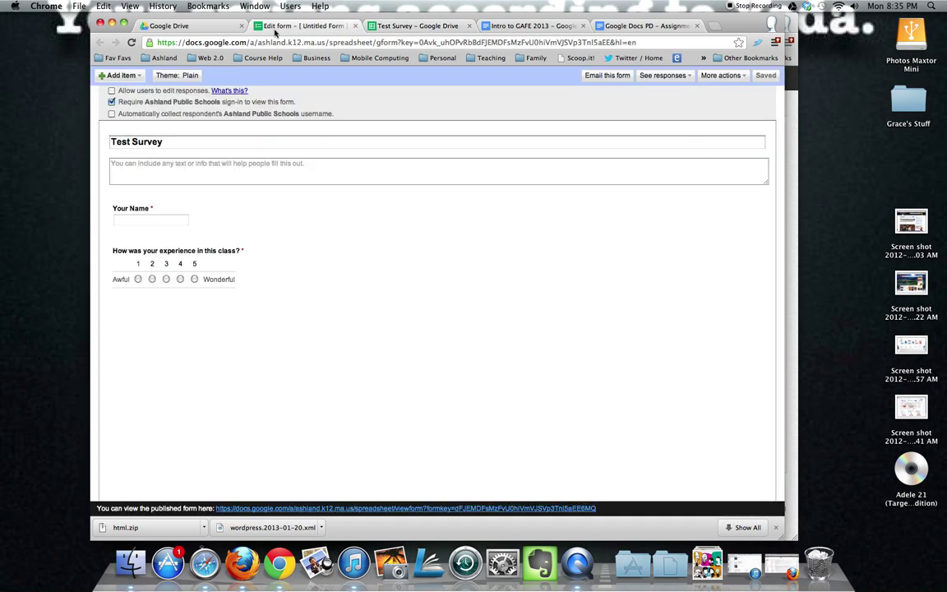
pyautogui.click(676, 76)
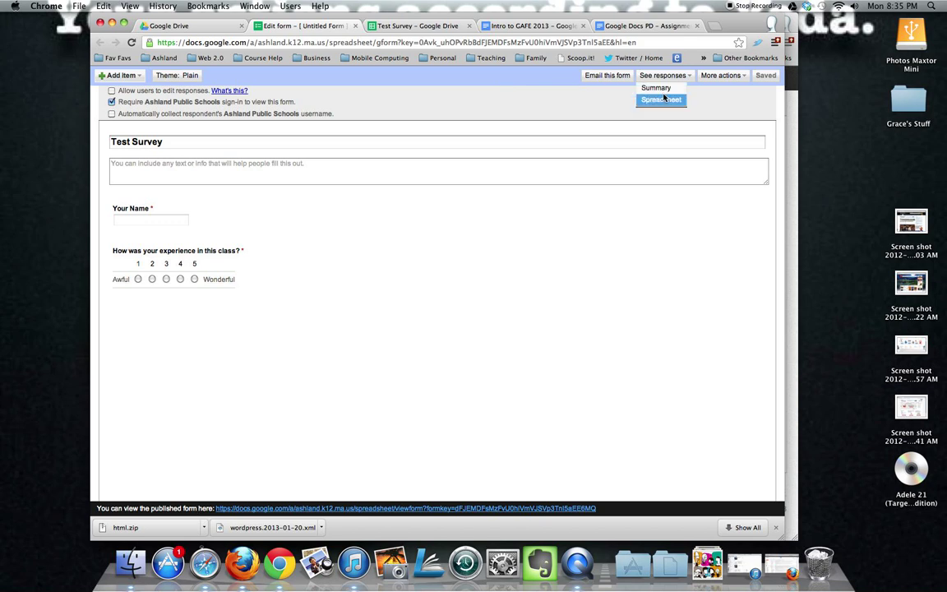
pyautogui.click(655, 88)
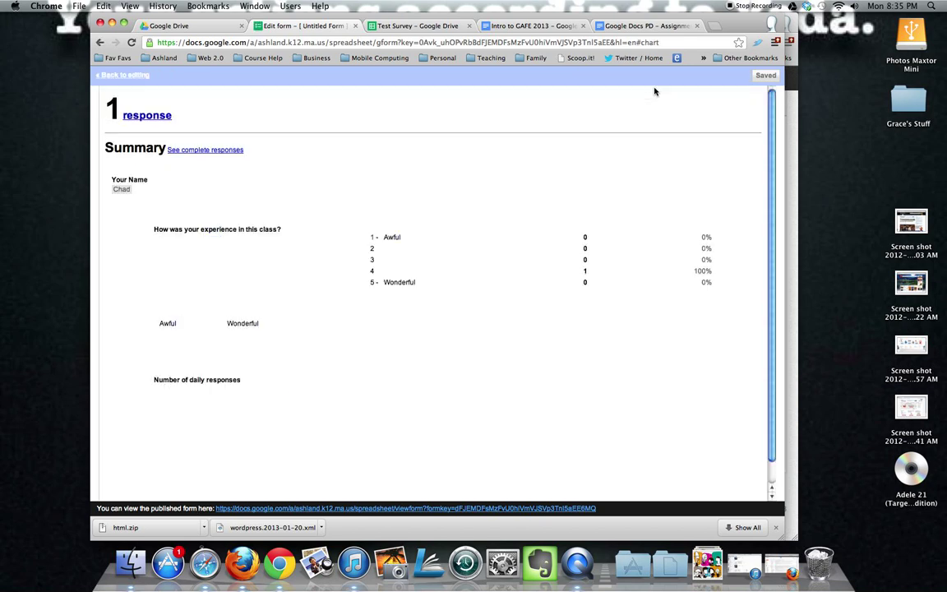
pyautogui.scroll(-1, 336, 201)
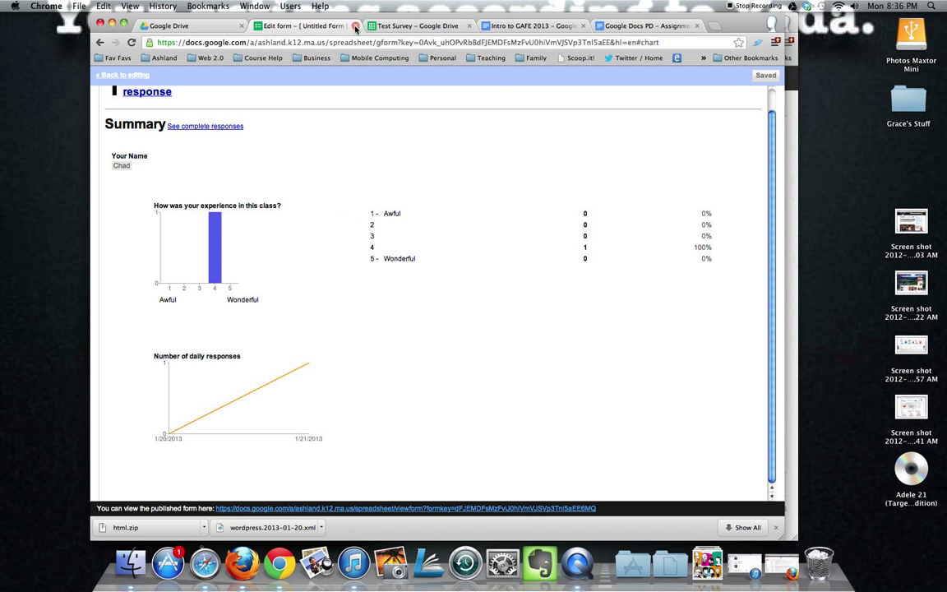
# Return to the Drive file list filtered by forms and examine the titles of the existing forms for example uses.
pyautogui.click(403, 28)
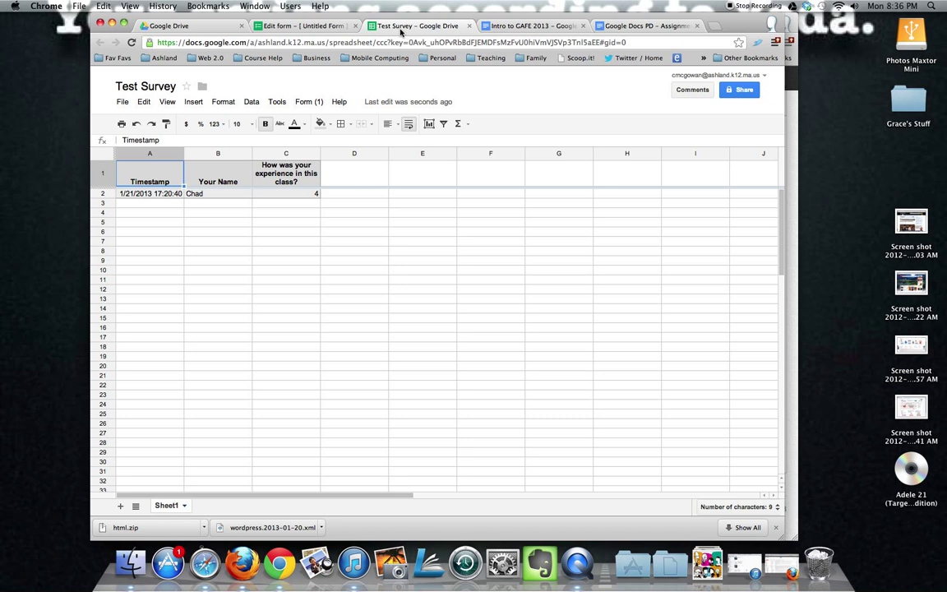
pyautogui.click(209, 29)
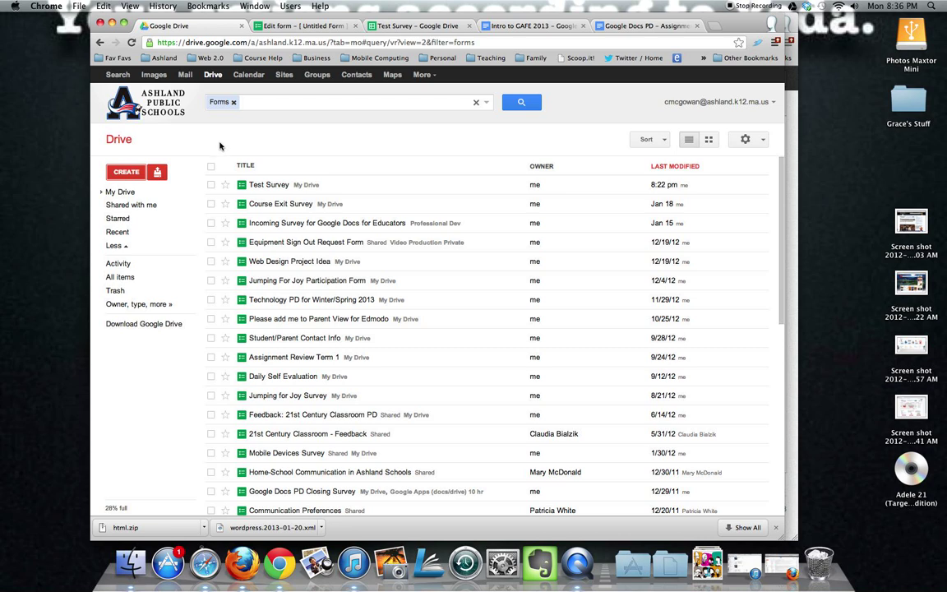
pyautogui.scroll(-1, 200, 182)
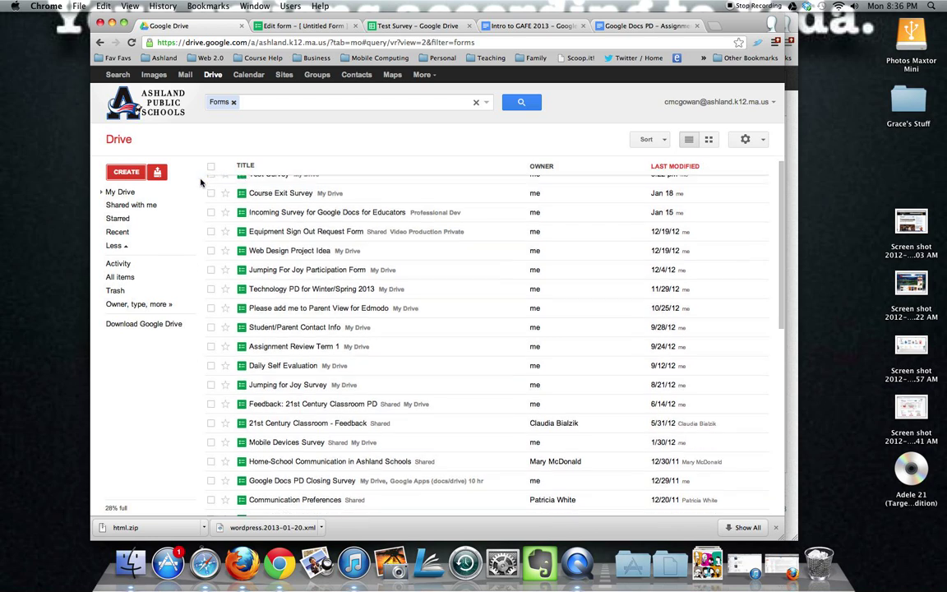
pyautogui.scroll(1, 200, 183)
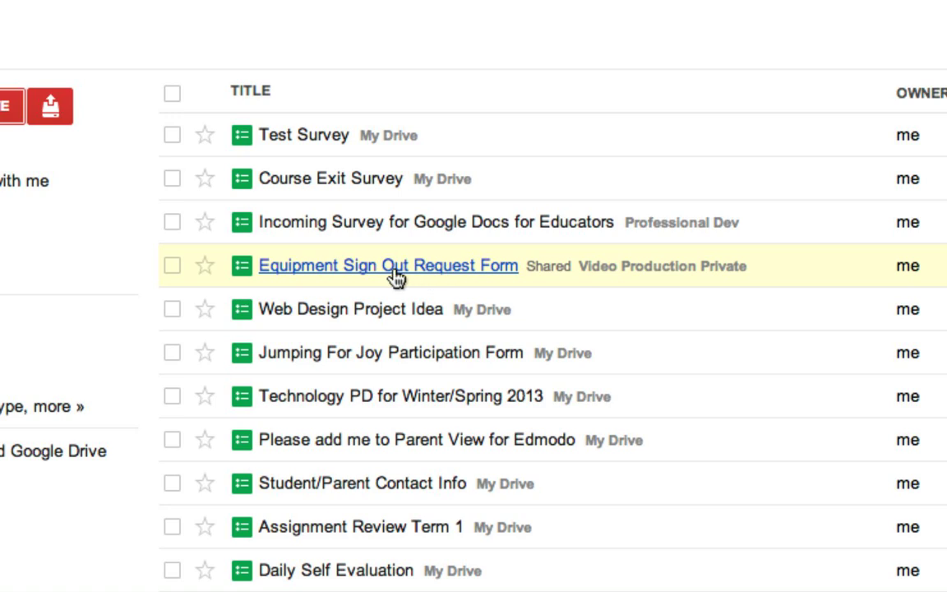
pyautogui.scroll(-3, 212, 263)
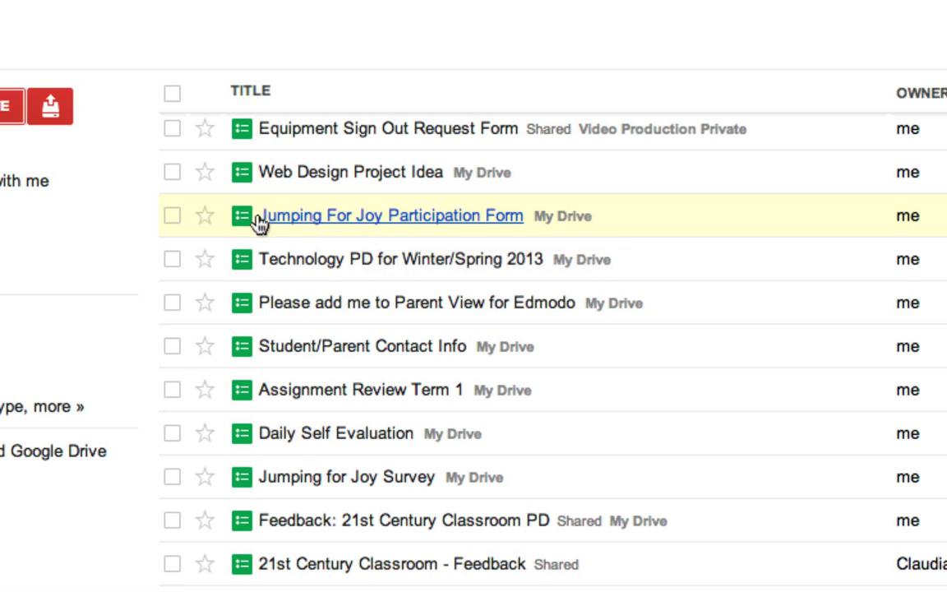
pyautogui.scroll(-2, 217, 240)
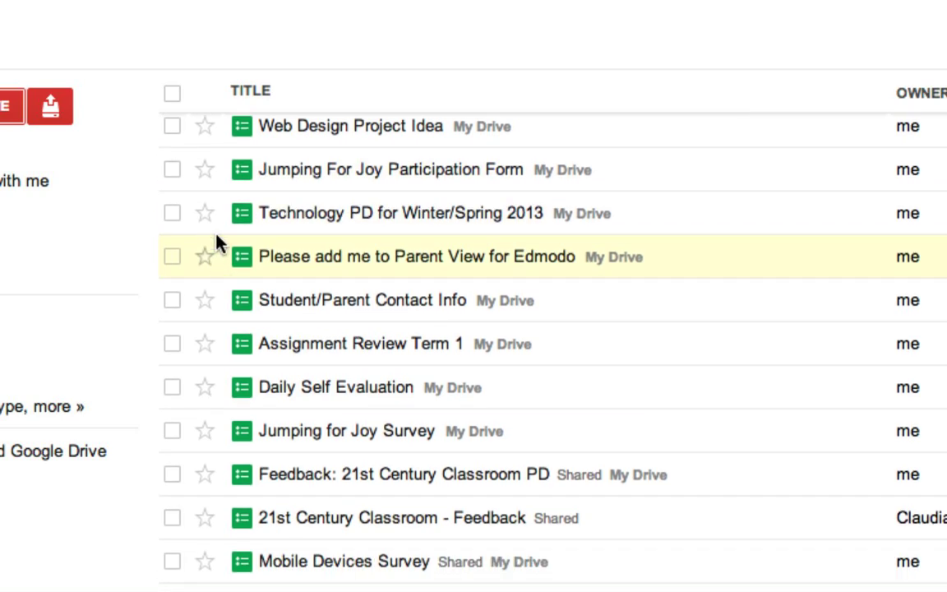
pyautogui.scroll(-2, 218, 241)
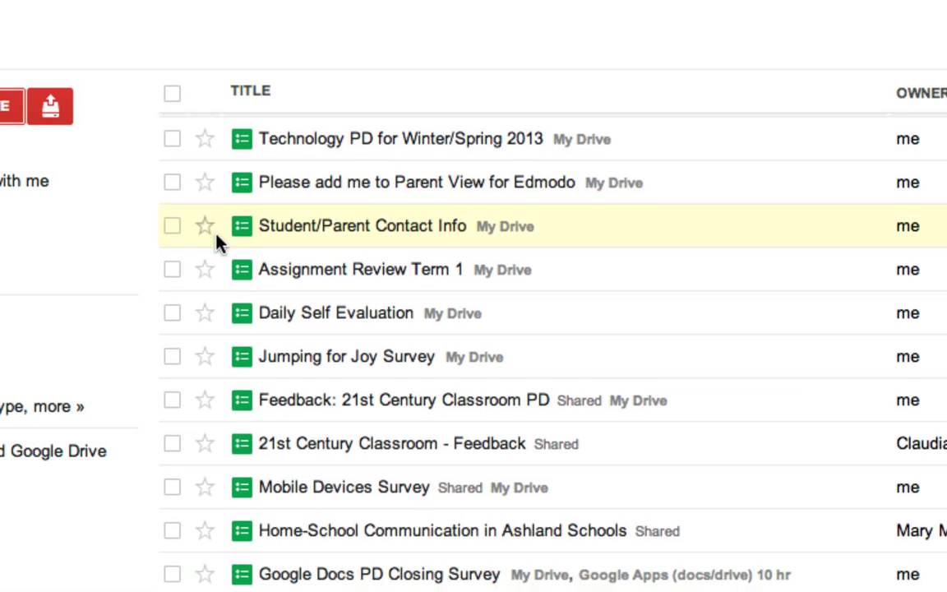
pyautogui.scroll(-1, 218, 241)
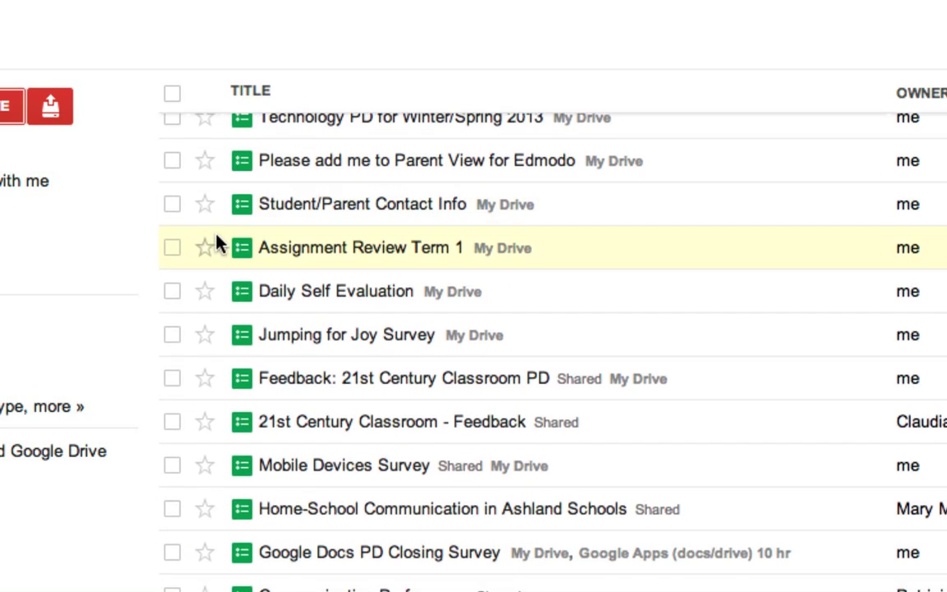
pyautogui.scroll(-1, 218, 240)
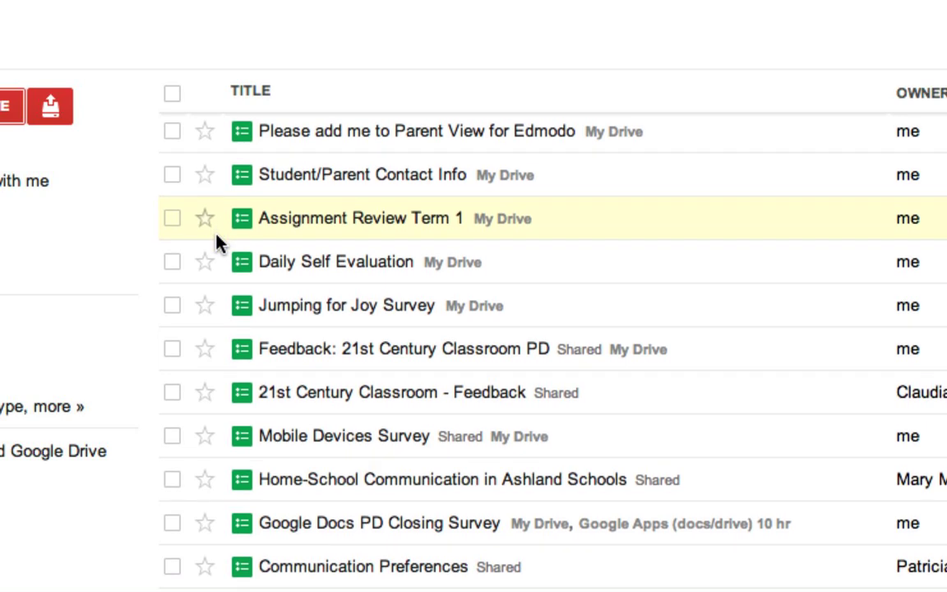
pyautogui.scroll(-2, 218, 241)
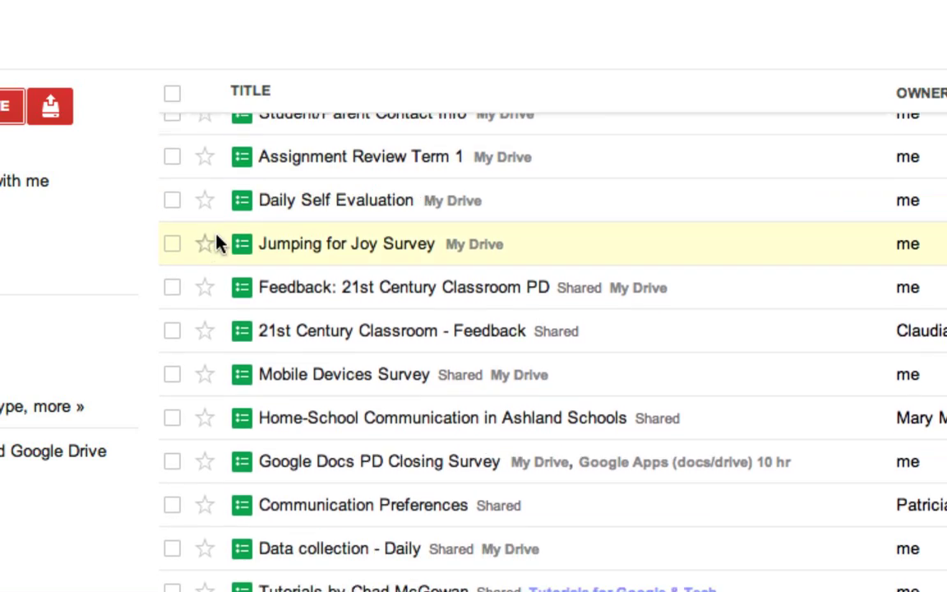
pyautogui.scroll(-1, 218, 241)
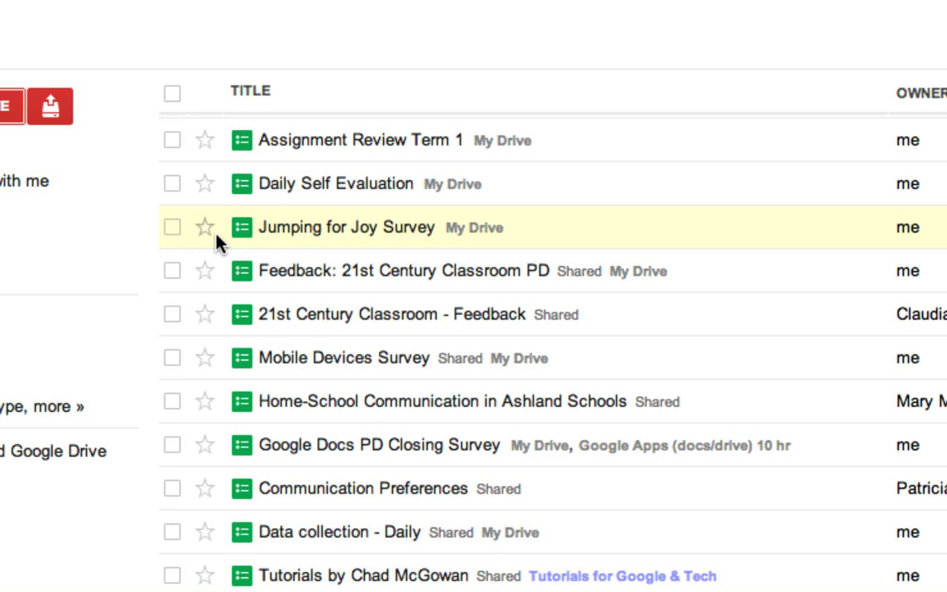
pyautogui.scroll(5, 215, 236)
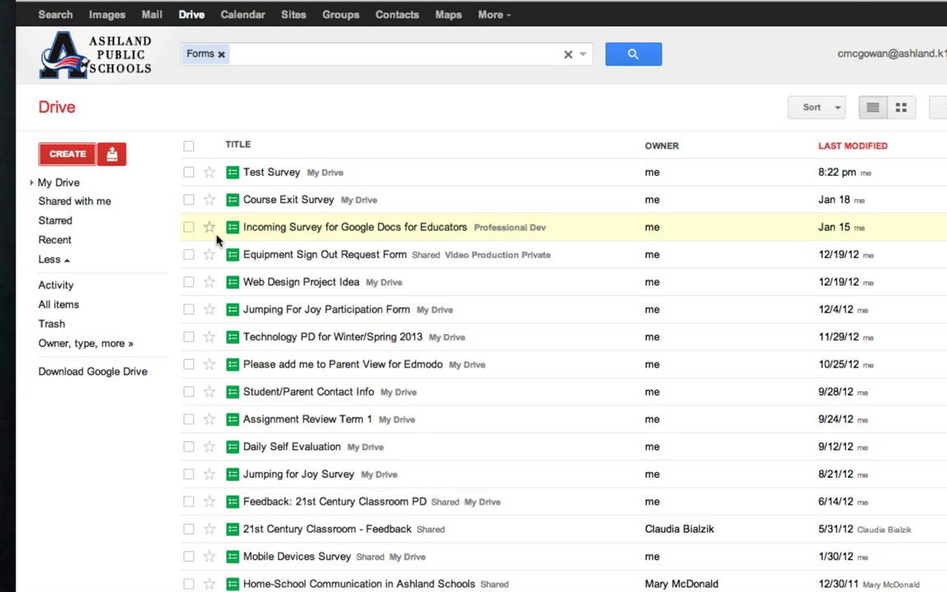